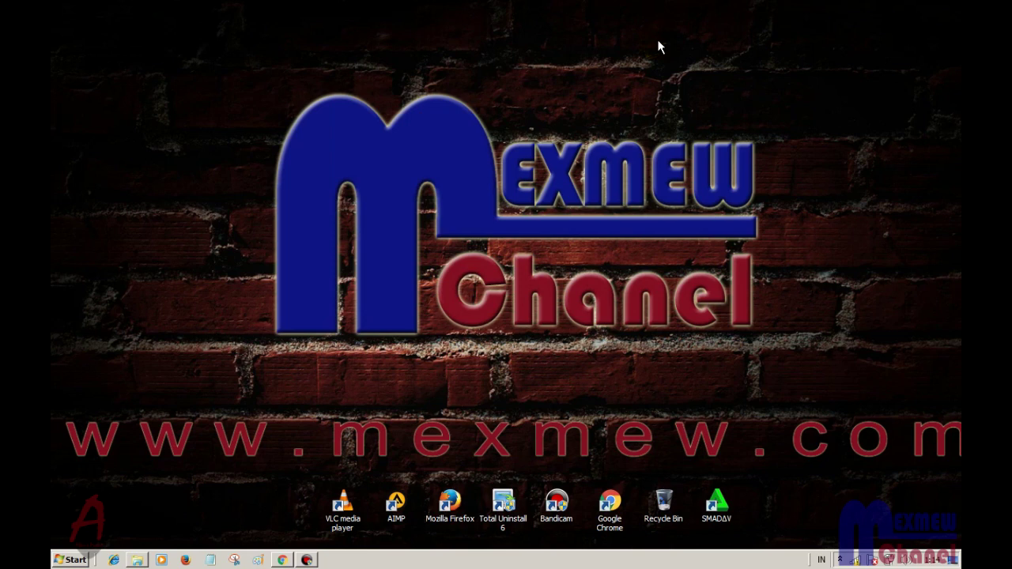
Launch Microsoft Word 2010 from the Start menu and open the KATA PENGANTAR document.
left_click(340, 128)
left_click(67, 561)
mouse_move(155, 253)
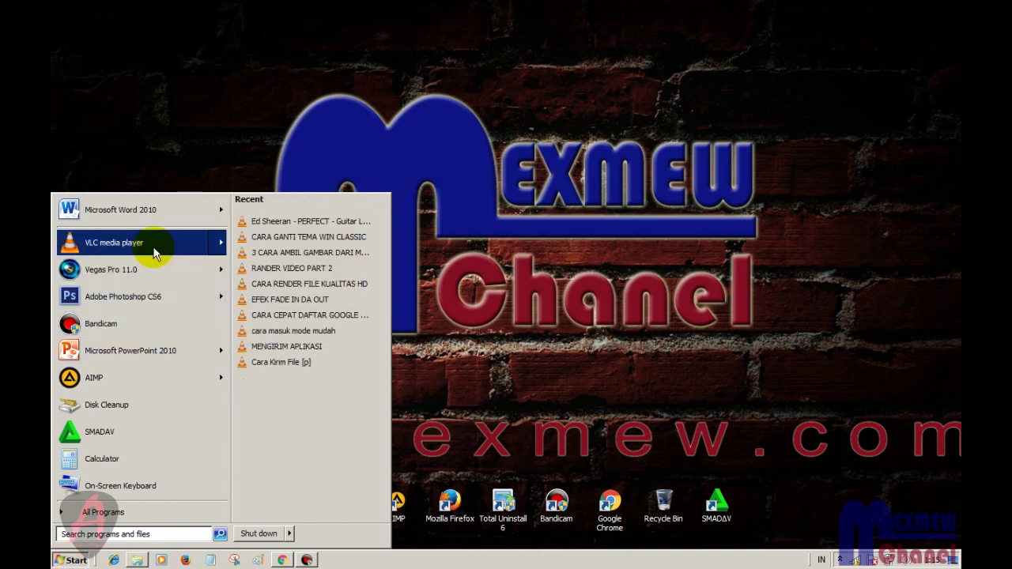
mouse_move(162, 223)
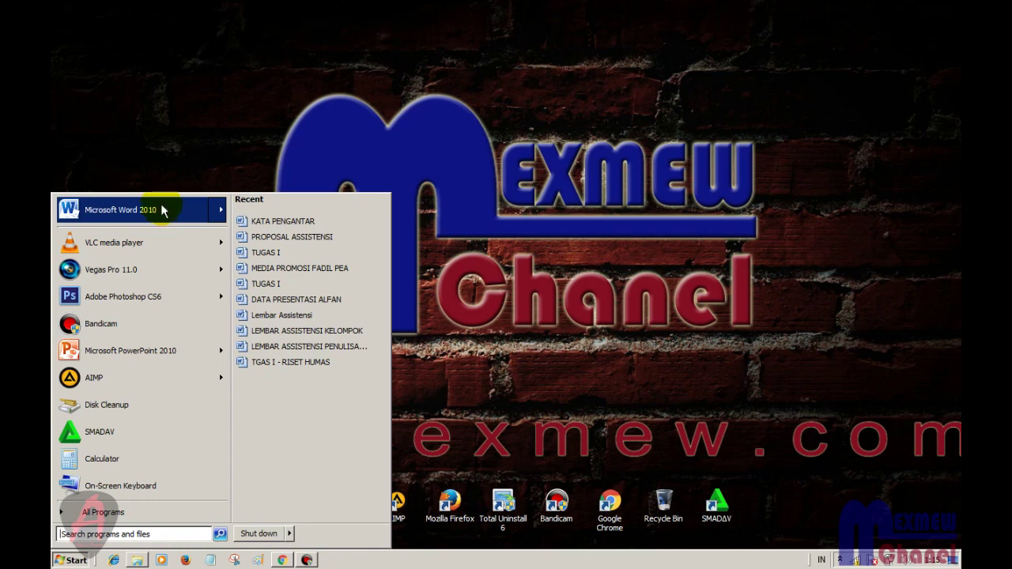
left_click(146, 212)
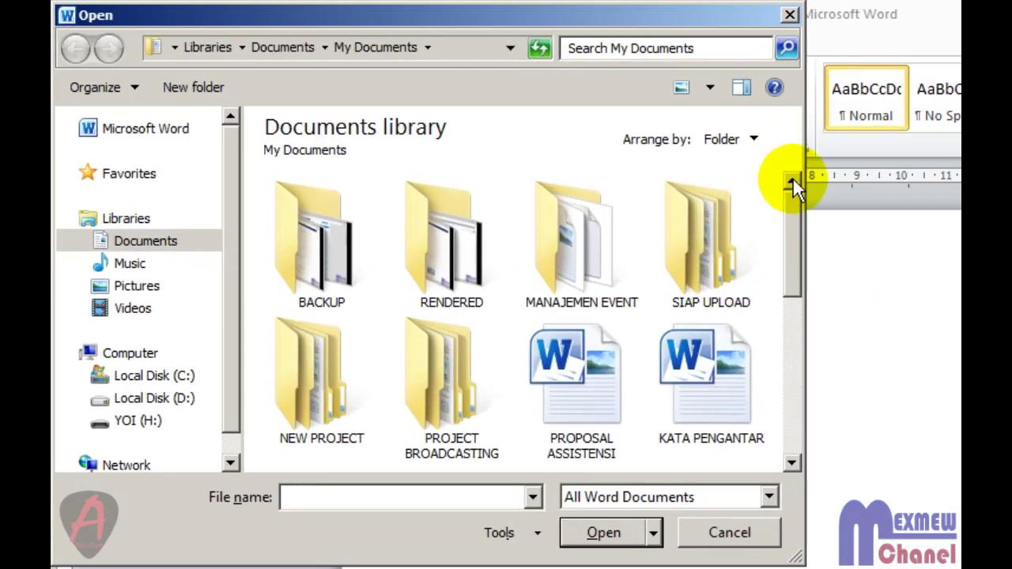
double_click(688, 448)
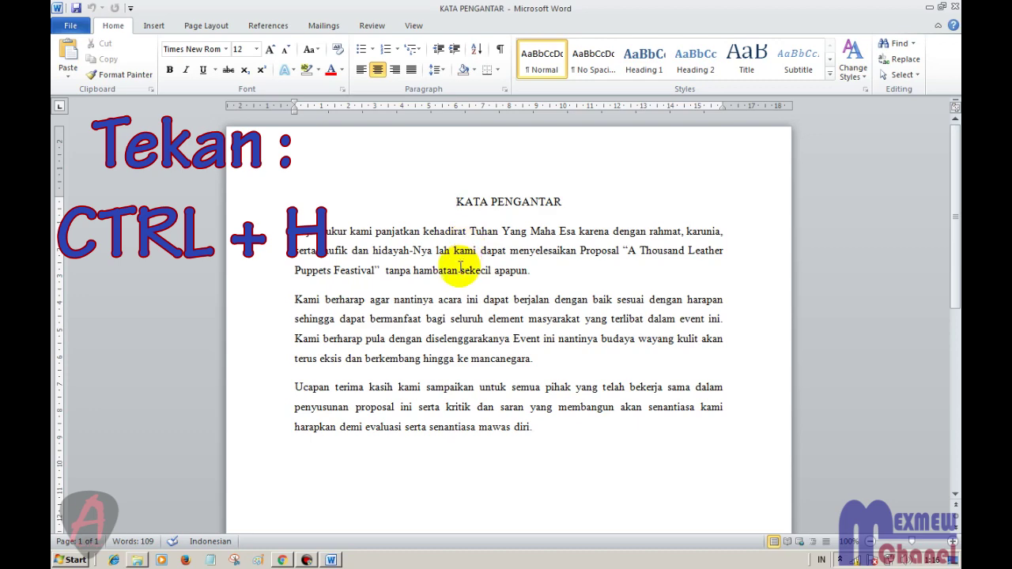
Bring up the Find and Replace dialog with Ctrl+H.
key("ctrl+h")
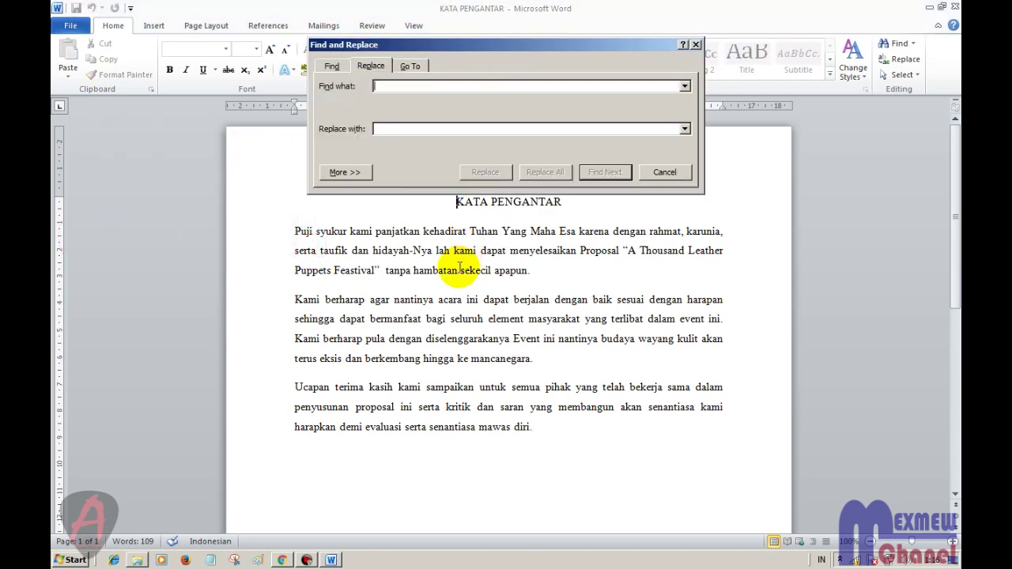
Move Find and Replace lower, look over its Find and Go To tabs, then return to Replace.
left_click_drag(517, 49, 513, 188)
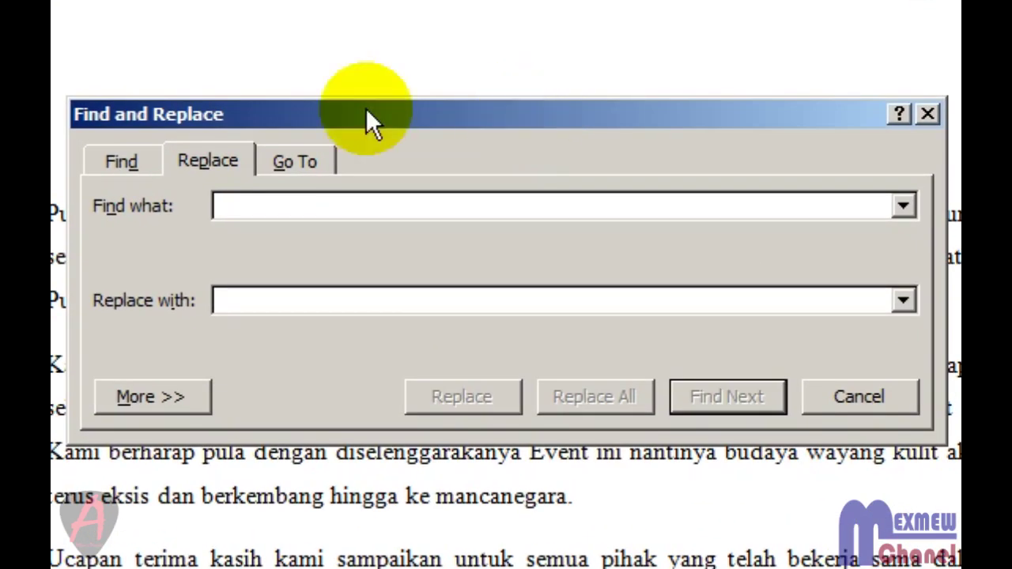
left_click(116, 156)
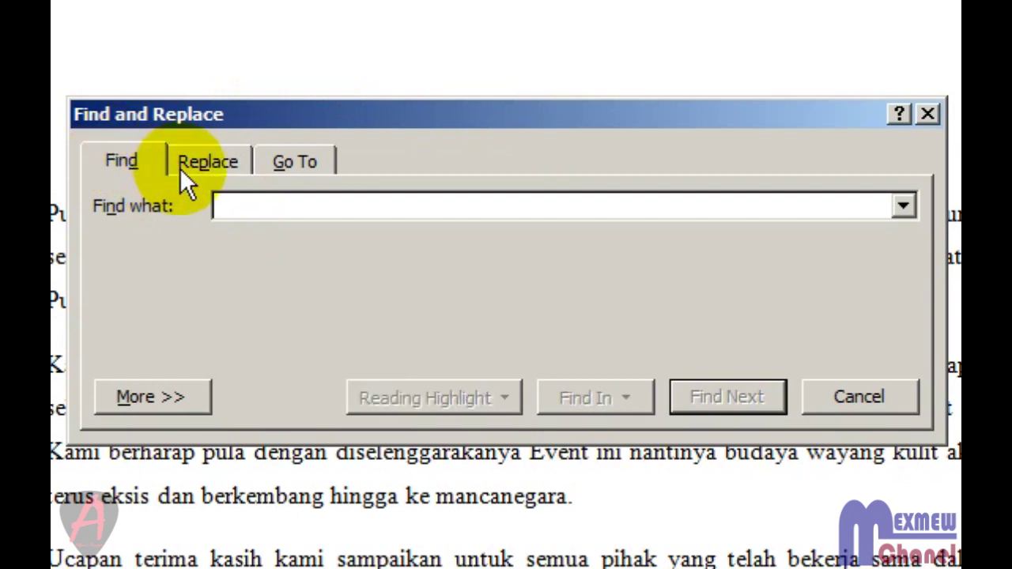
left_click(202, 170)
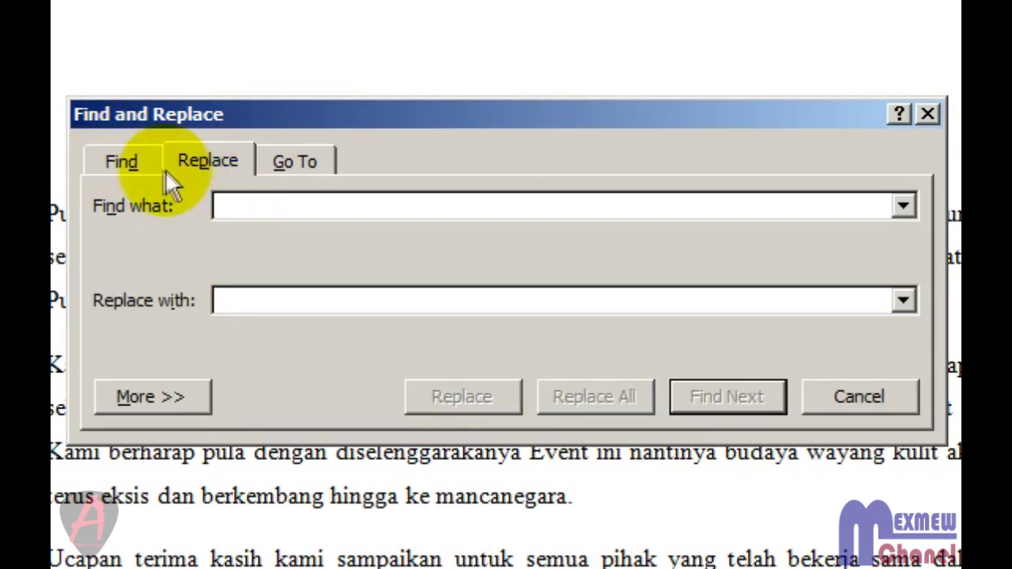
left_click(127, 169)
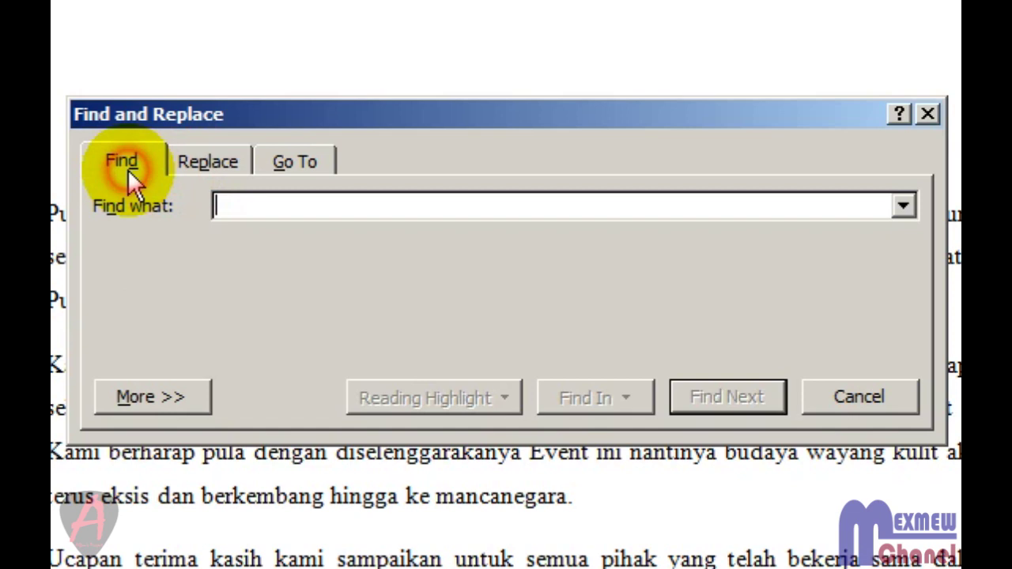
left_click(211, 158)
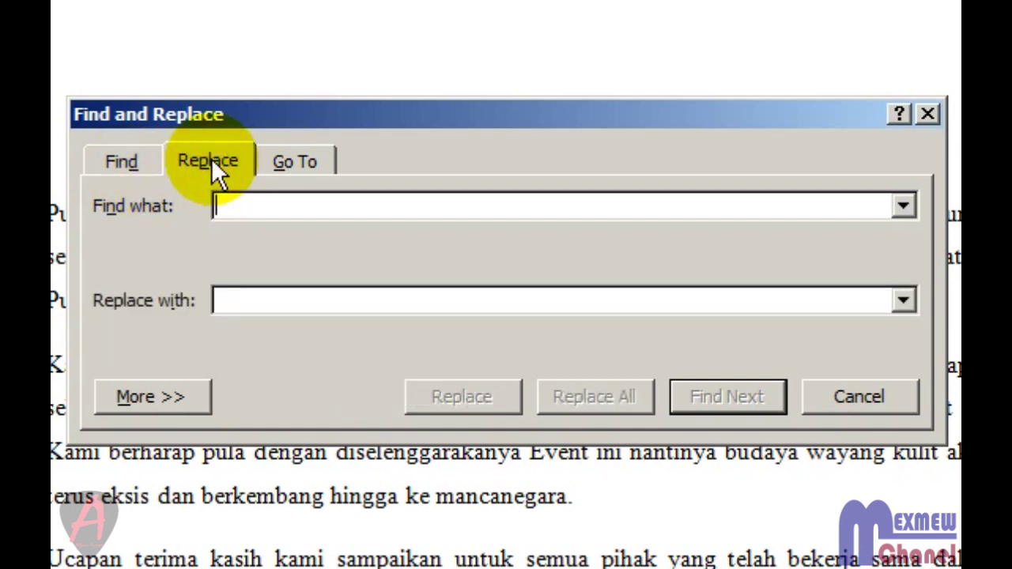
left_click(303, 155)
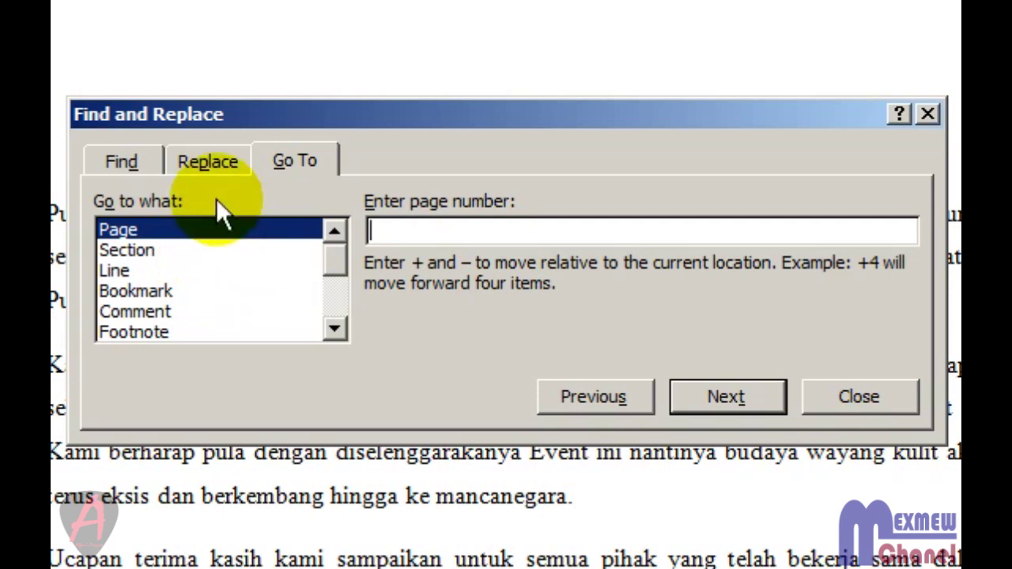
left_click(192, 160)
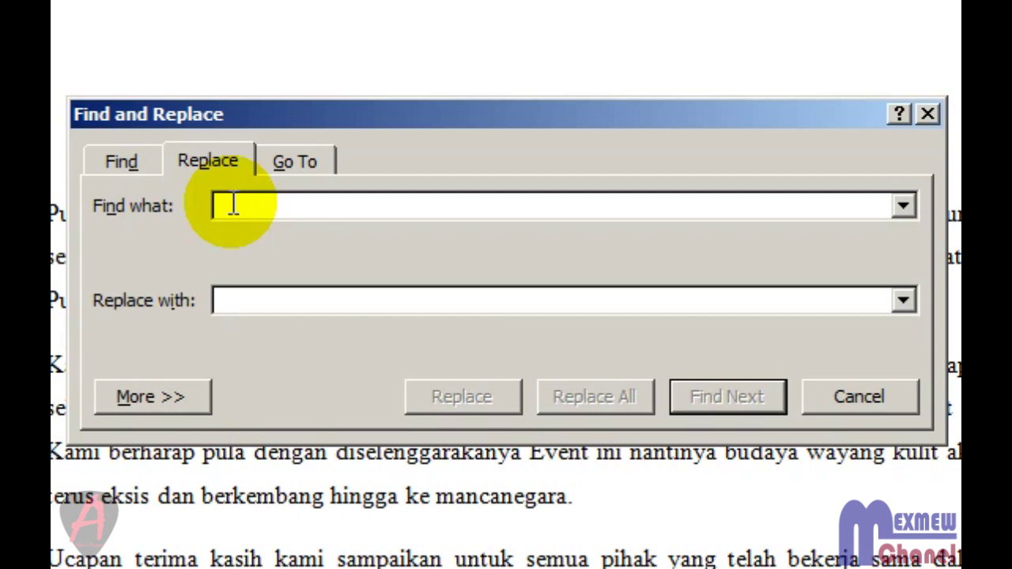
Enter 'Proposal' as the search word and lowercase 'makalah' as its replacement.
type("Proposal")
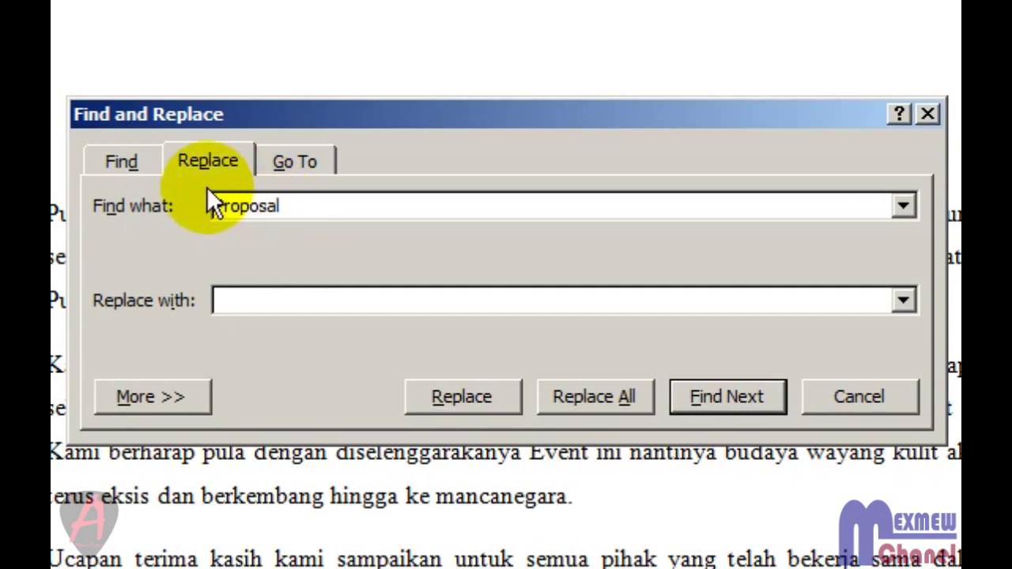
left_click(264, 294)
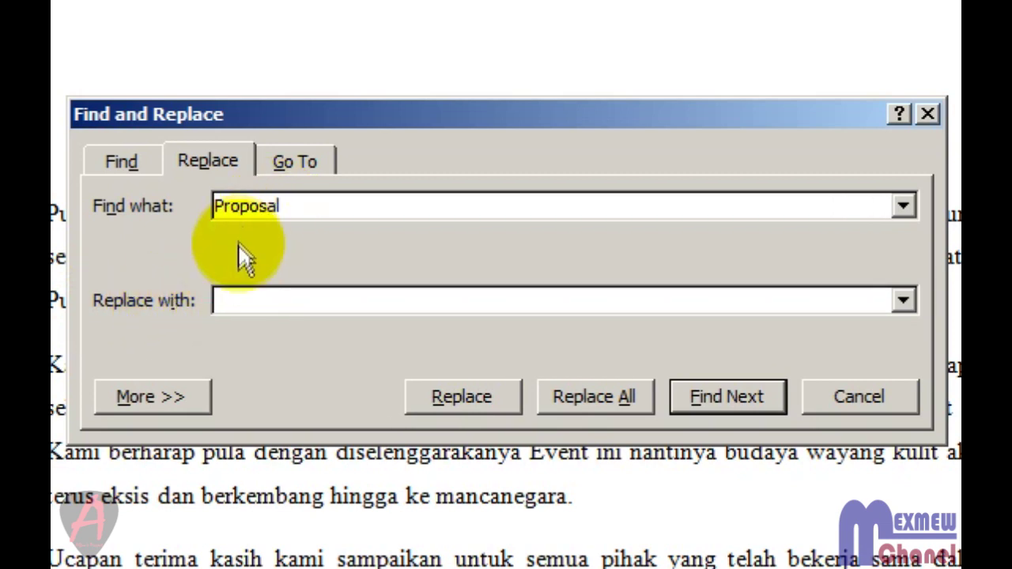
left_click(239, 306)
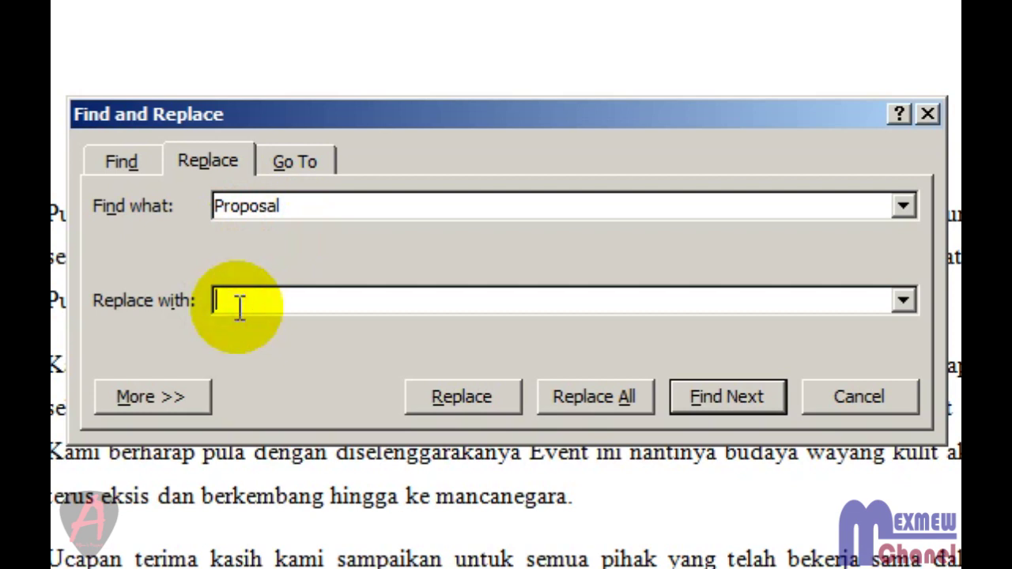
type("makalah")
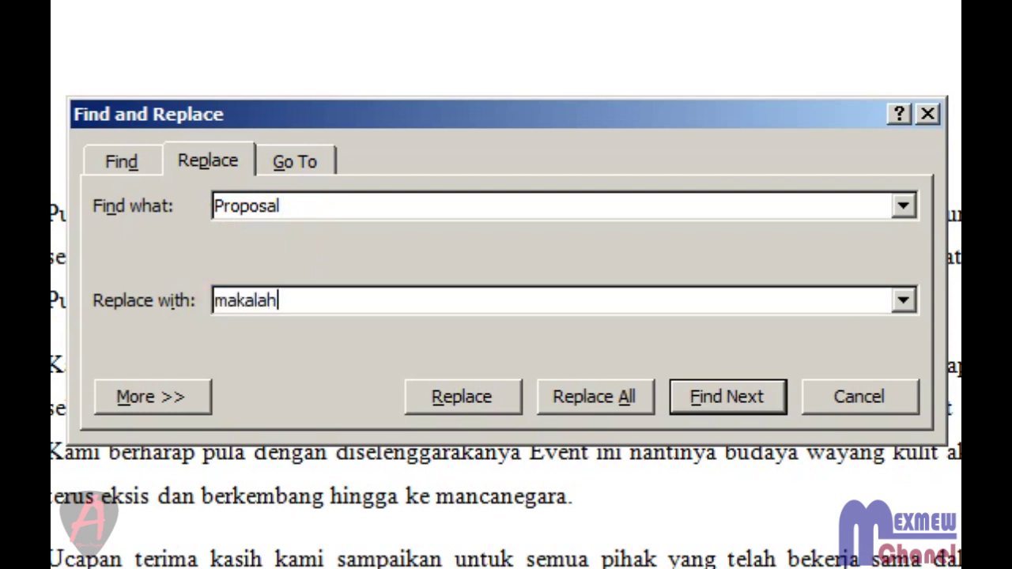
left_click(224, 300)
key("BackSpace")
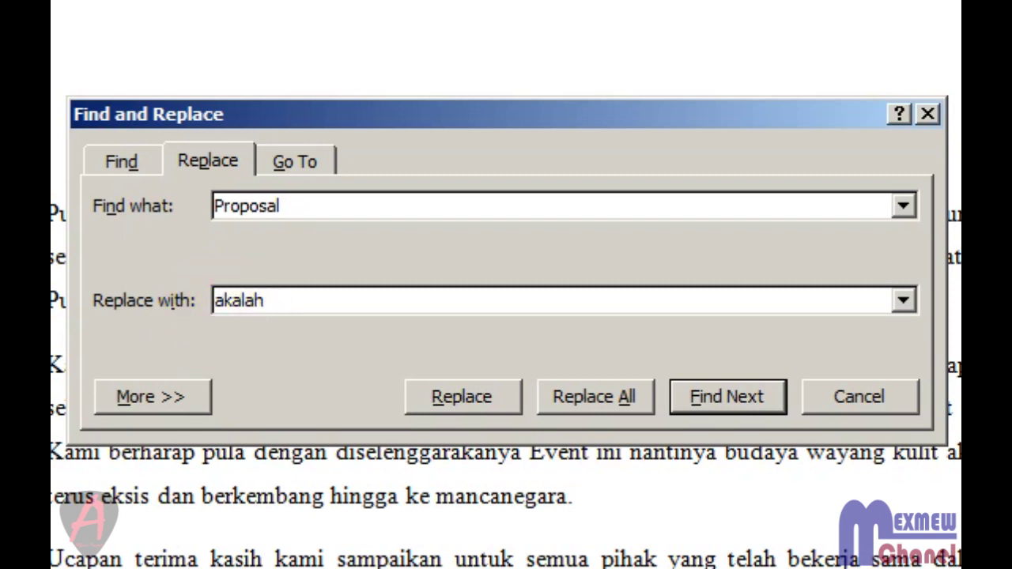
type("M")
key("BackSpace")
type("m")
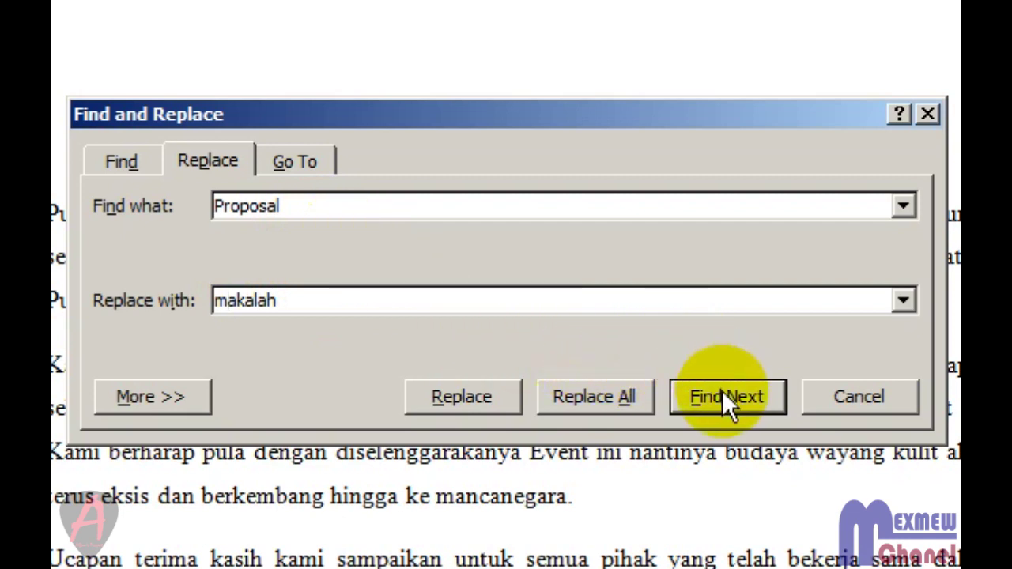
Replace all 2 occurrences of 'Proposal' with 'makalah', dismiss the count, and move the dialog aside.
left_click(560, 395)
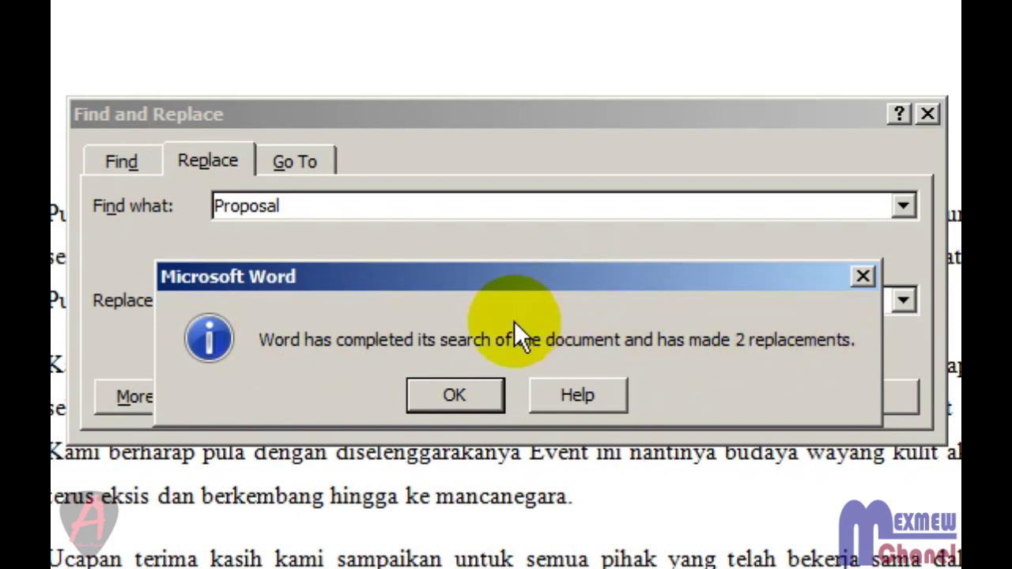
left_click(447, 397)
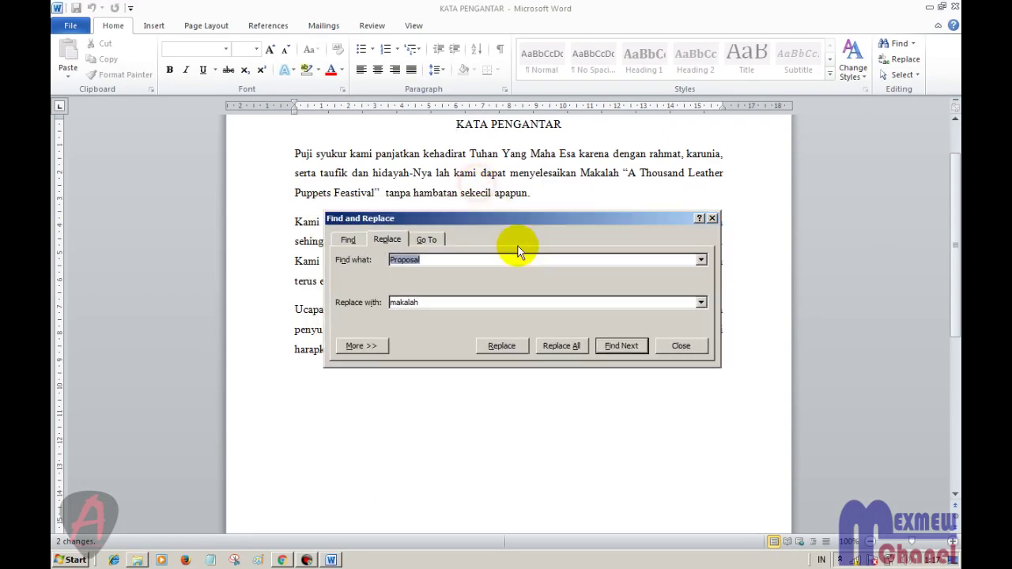
left_click_drag(497, 222, 552, 316)
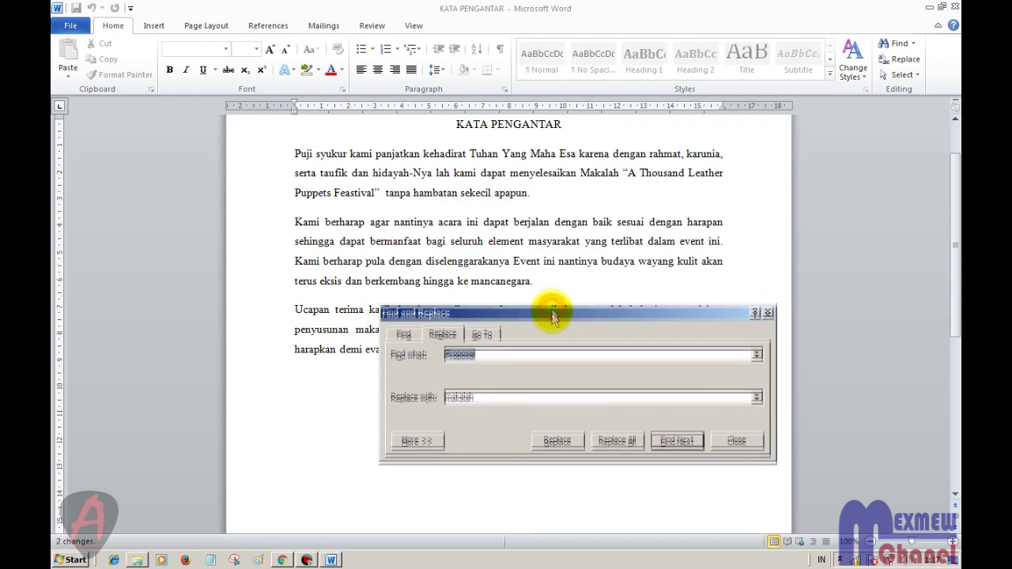
left_click_drag(552, 317, 537, 345)
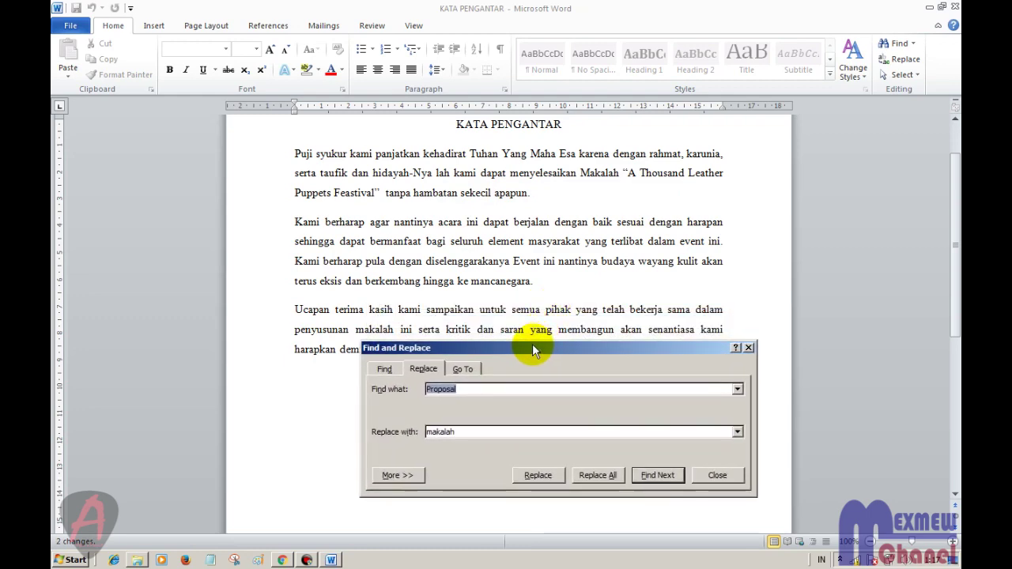
mouse_move(537, 345)
left_mouse_down()
mouse_move(514, 308)
mouse_move(559, 303)
left_mouse_up()
left_click(410, 327)
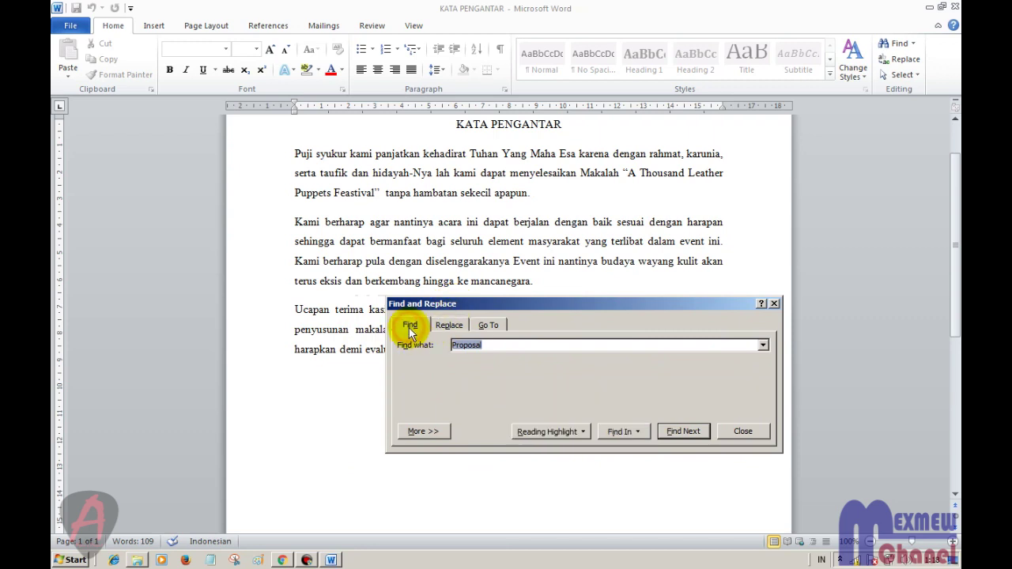
Confirm no 'Proposal' remains, locate 'makalah' in the text, then minimise Word.
left_click(668, 433)
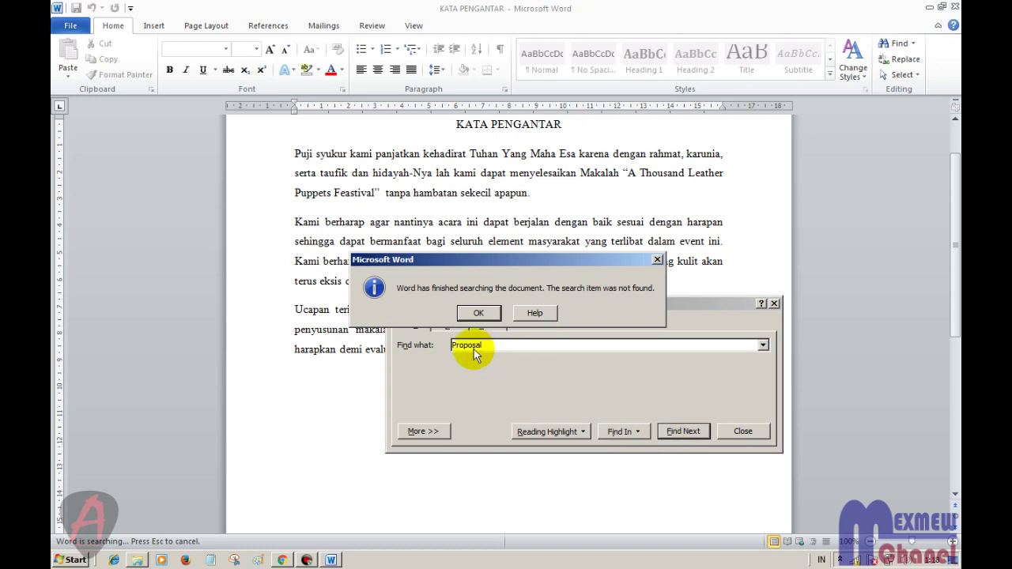
left_click(479, 314)
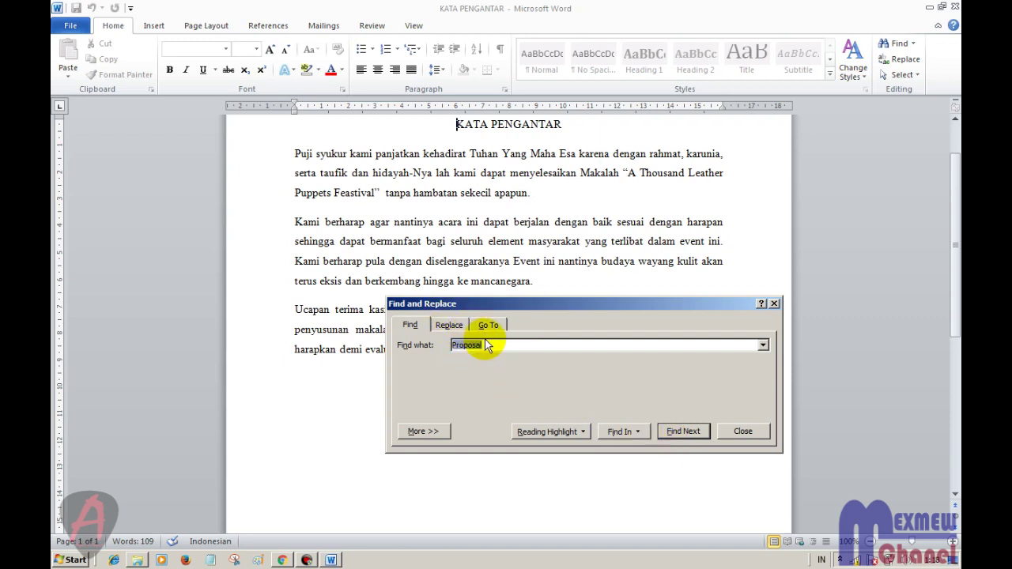
key("BackSpace")
type("makalah")
key("Return")
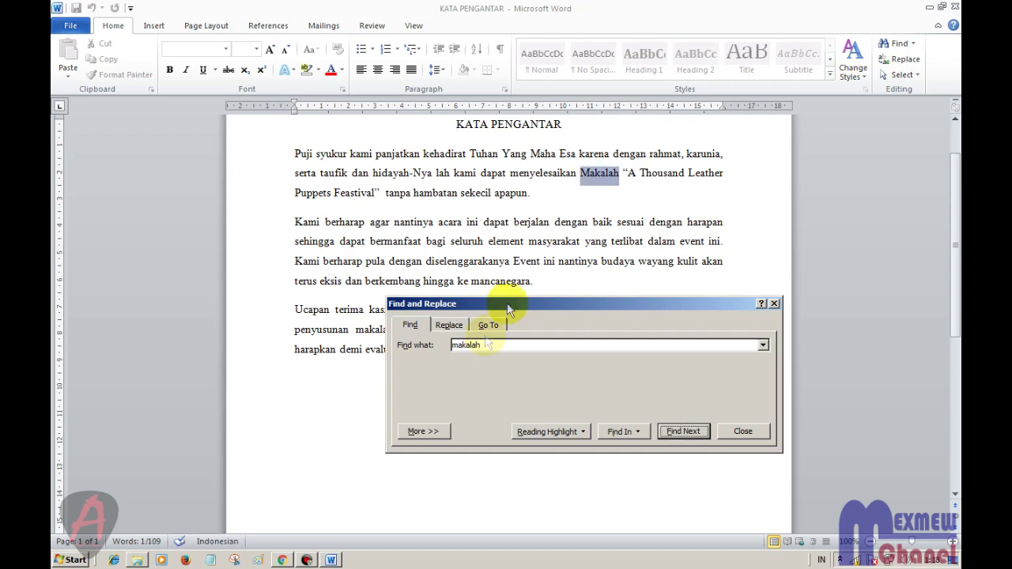
left_click(601, 176)
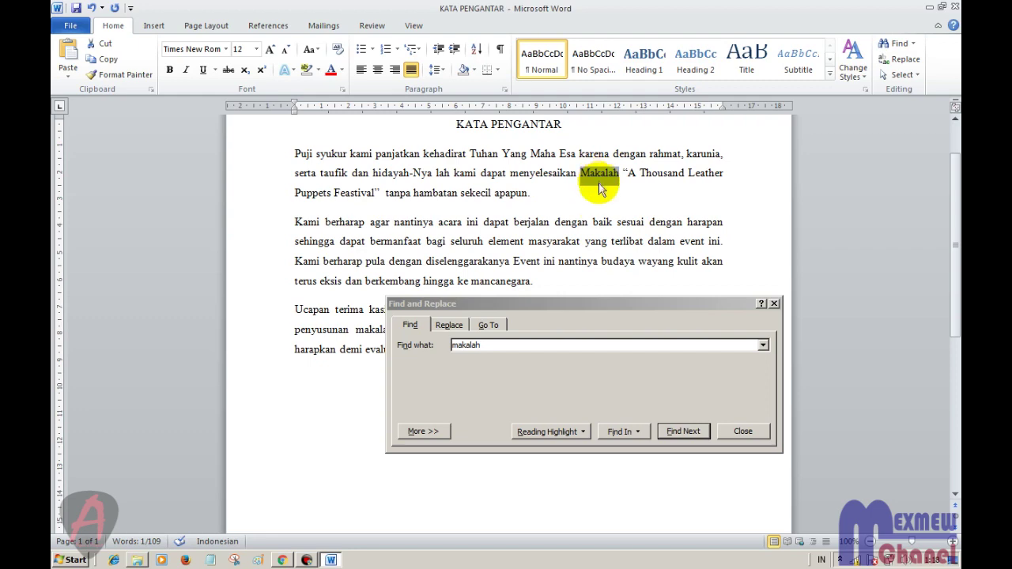
left_click(598, 206)
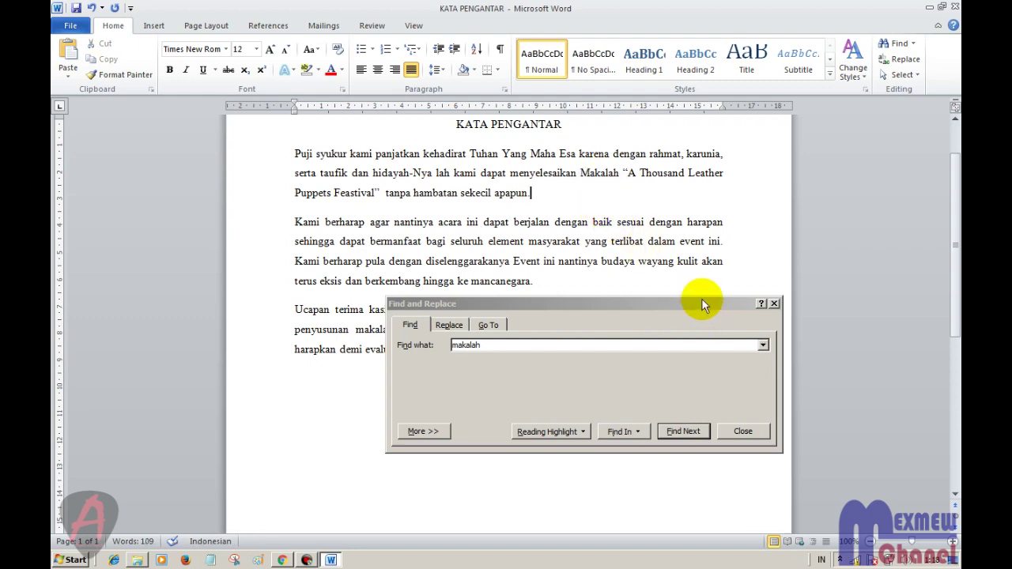
left_click_drag(701, 301, 690, 219)
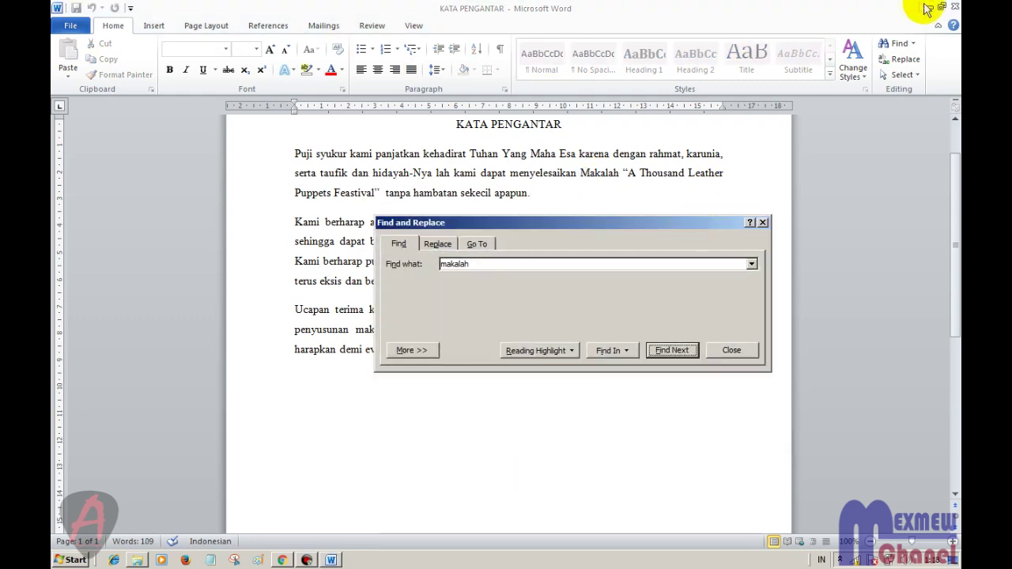
left_click(929, 7)
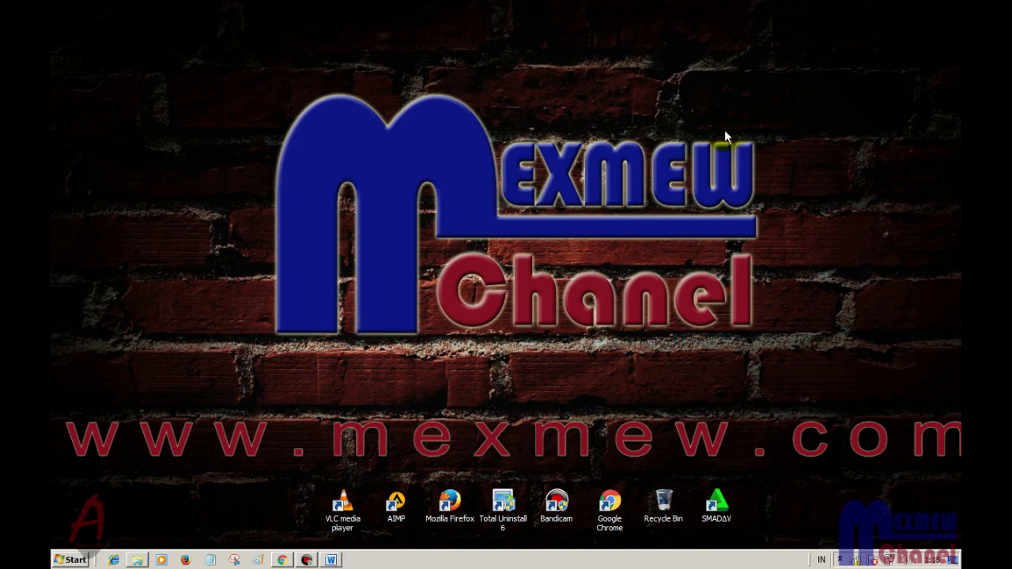